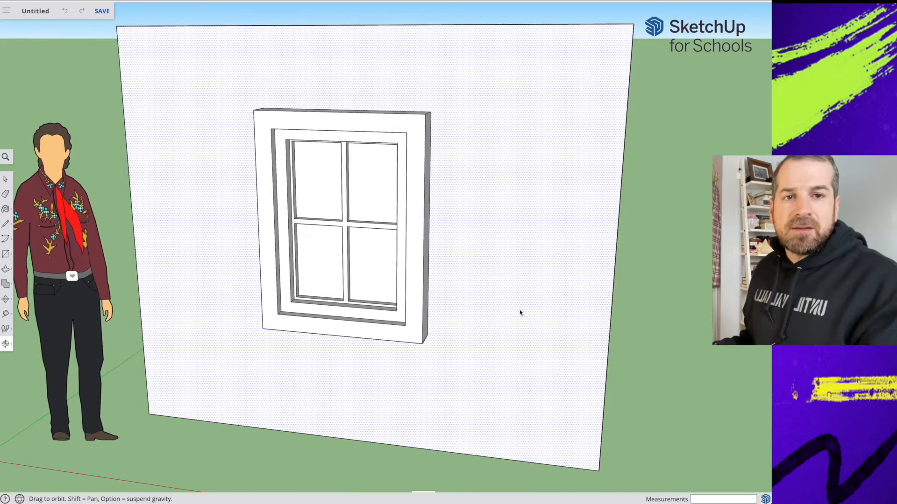
# Draw a line across the middle of the box's top face, joining the midpoints of its front and back edges.
pyautogui.press('m')
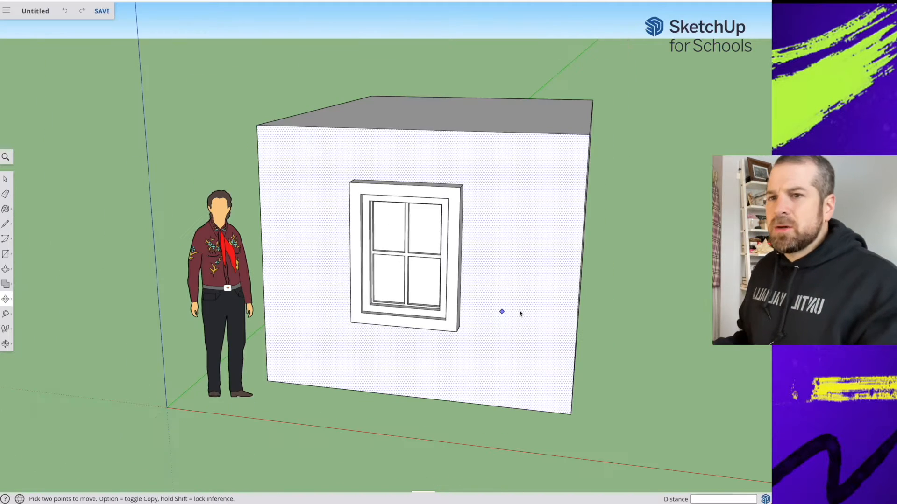
pyautogui.moveTo(589, 265); pyautogui.dragTo(531, 393, button='middle')
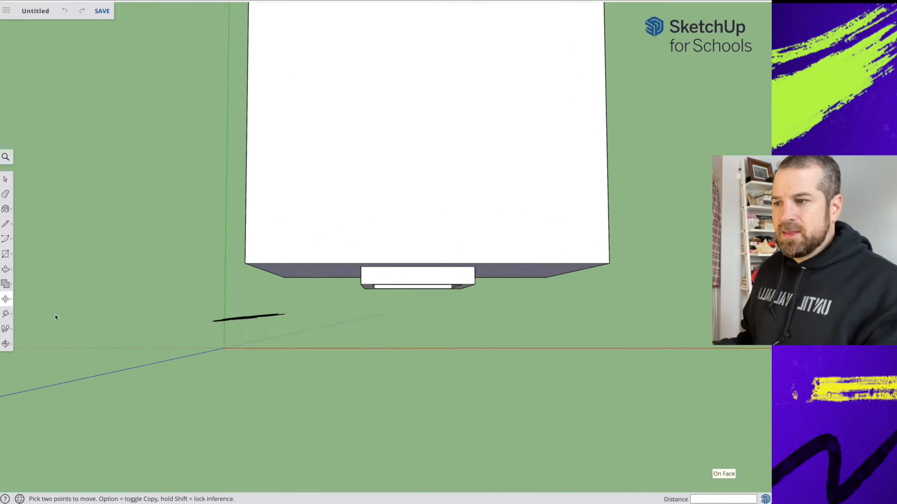
pyautogui.click(9, 302)
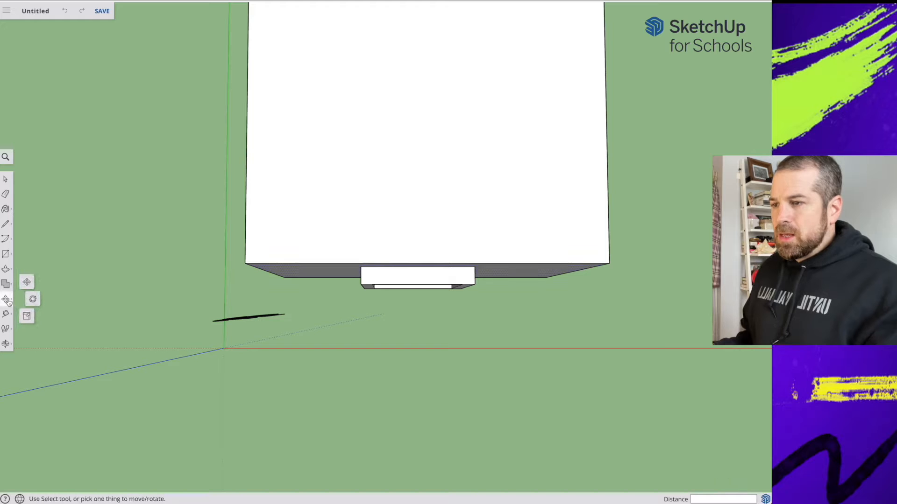
pyautogui.click(6, 343)
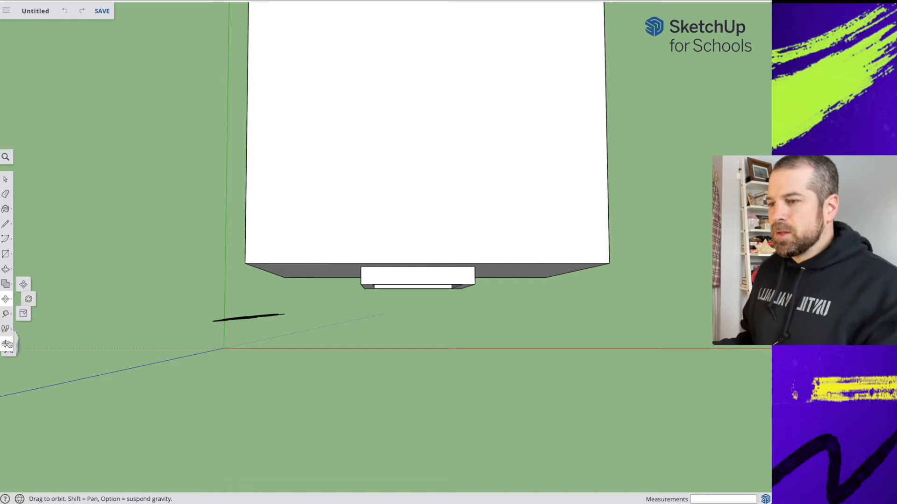
pyautogui.click(37, 327)
pyautogui.moveTo(376, 155); pyautogui.dragTo(368, 364)
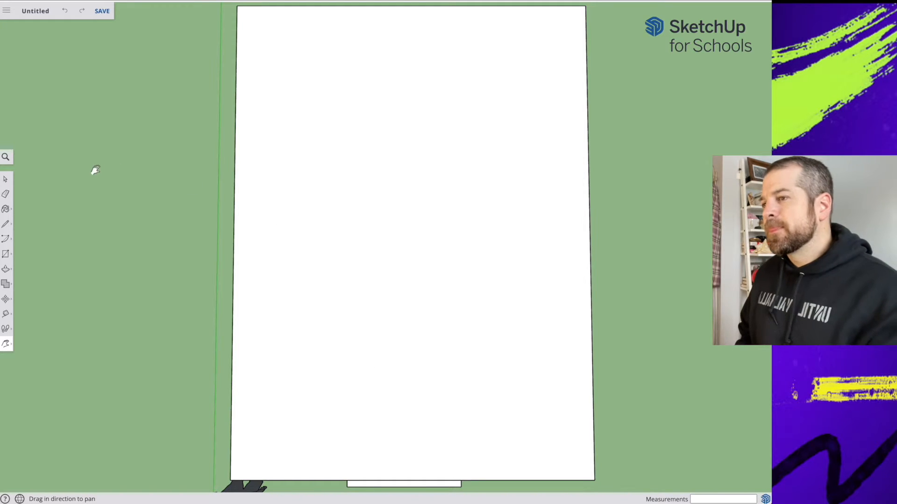
pyautogui.click(6, 226)
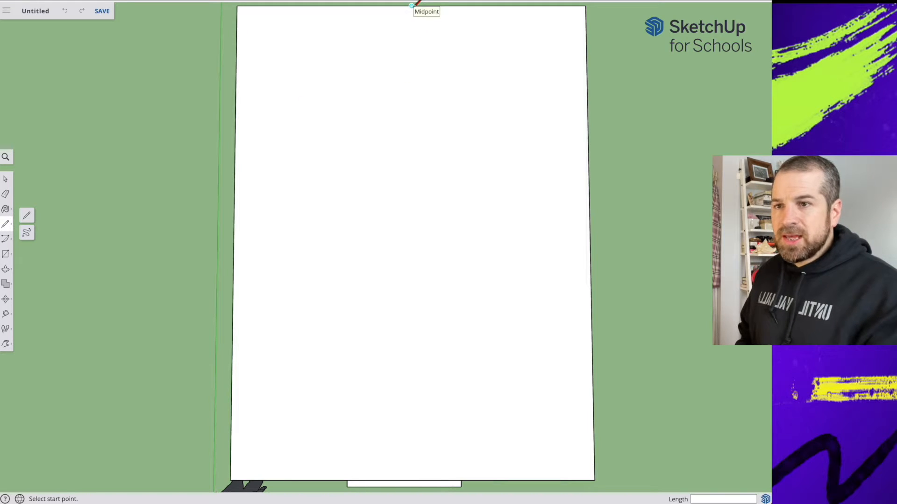
pyautogui.click(413, 479)
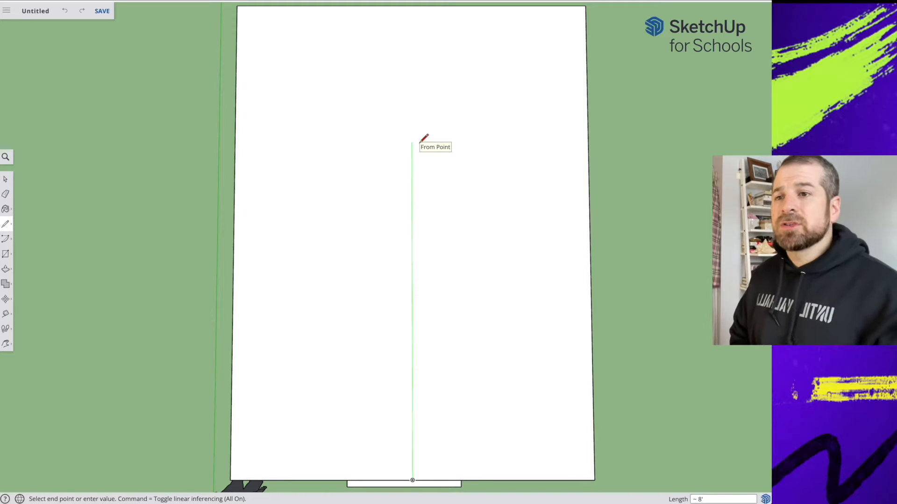
pyautogui.click(410, 5)
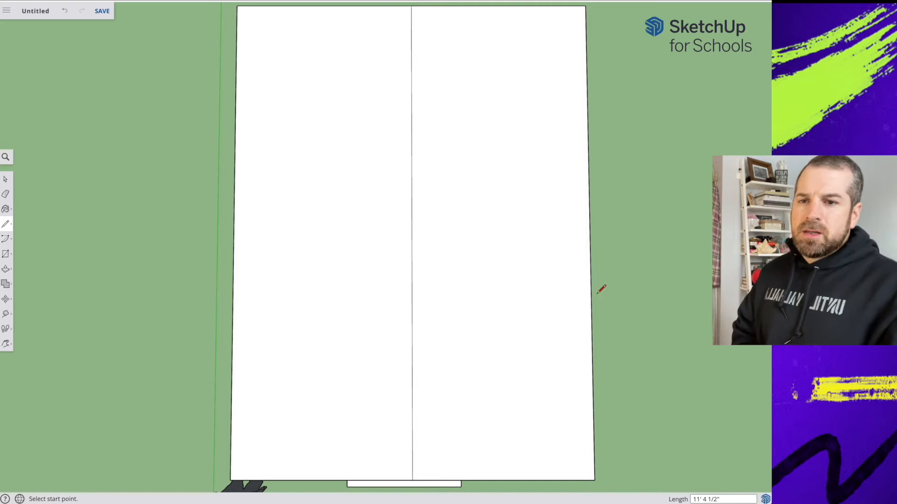
# Try to move the top face's centre line and corner points freely, without following an axis.
pyautogui.moveTo(621, 290); pyautogui.dragTo(613, 172, button='middle')
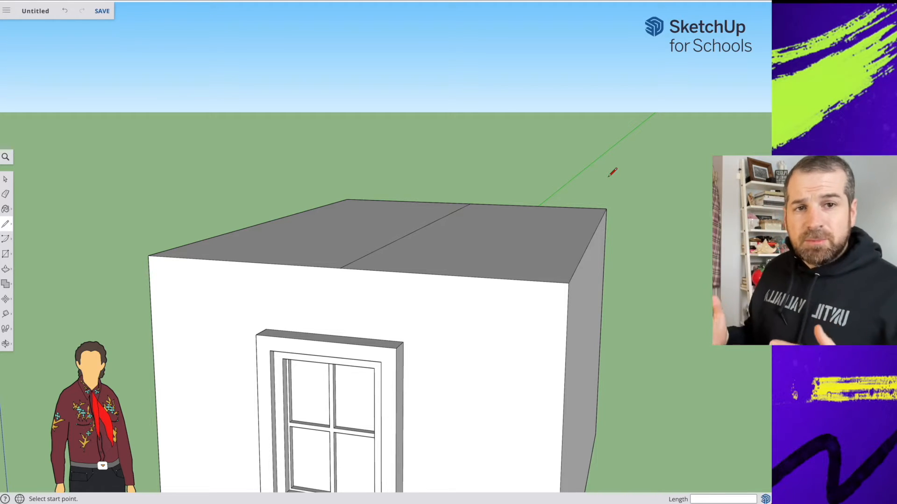
pyautogui.click(6, 301)
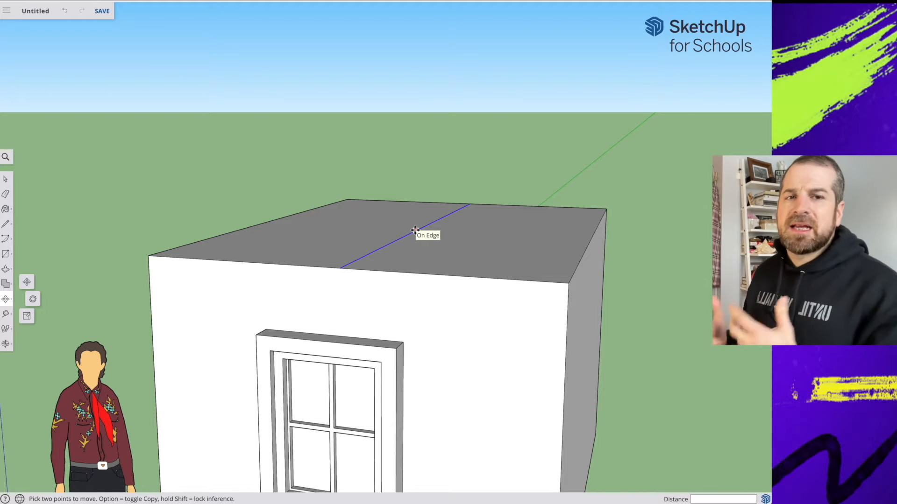
pyautogui.click(512, 262)
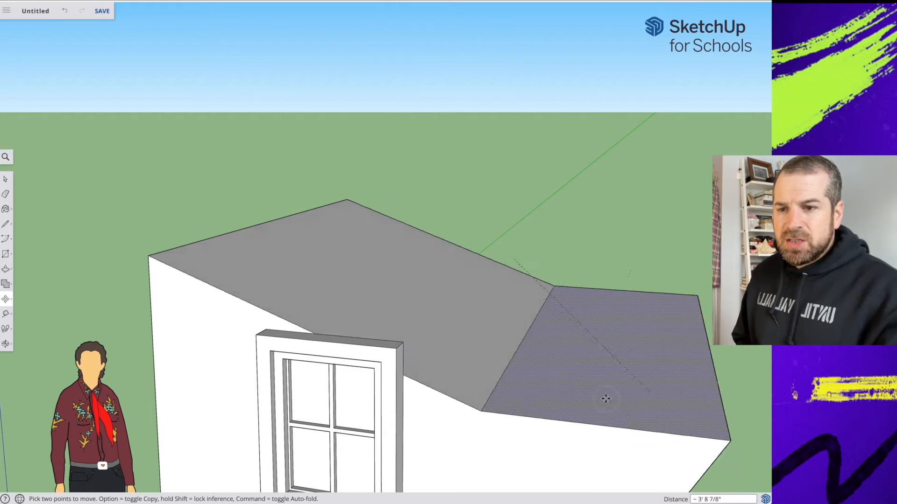
pyautogui.click(550, 235)
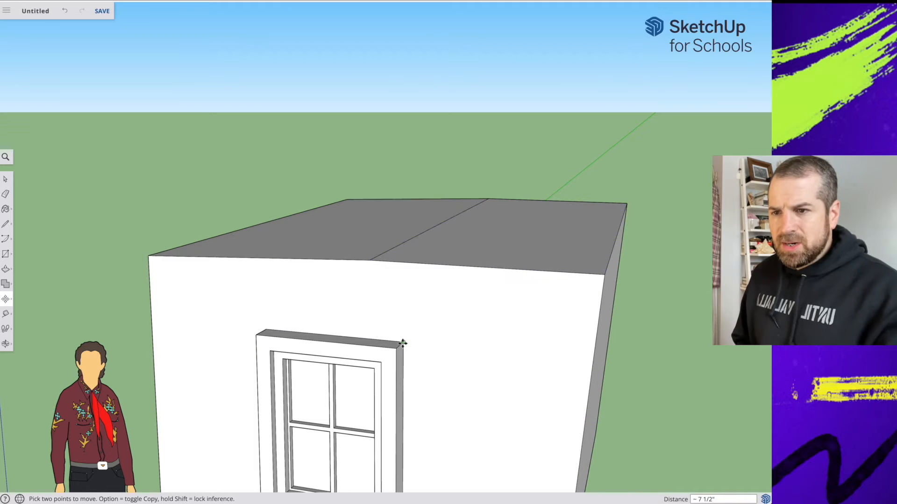
pyautogui.click(621, 271)
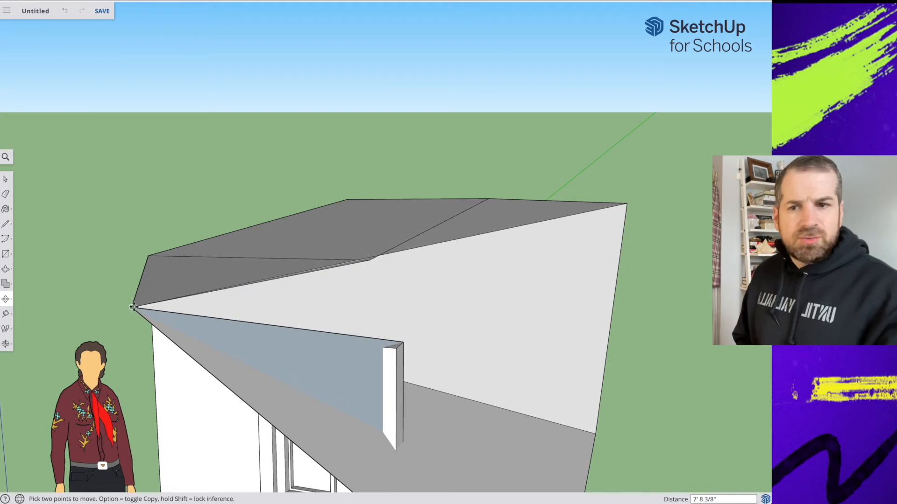
pyautogui.click(132, 309)
pyautogui.click(346, 198)
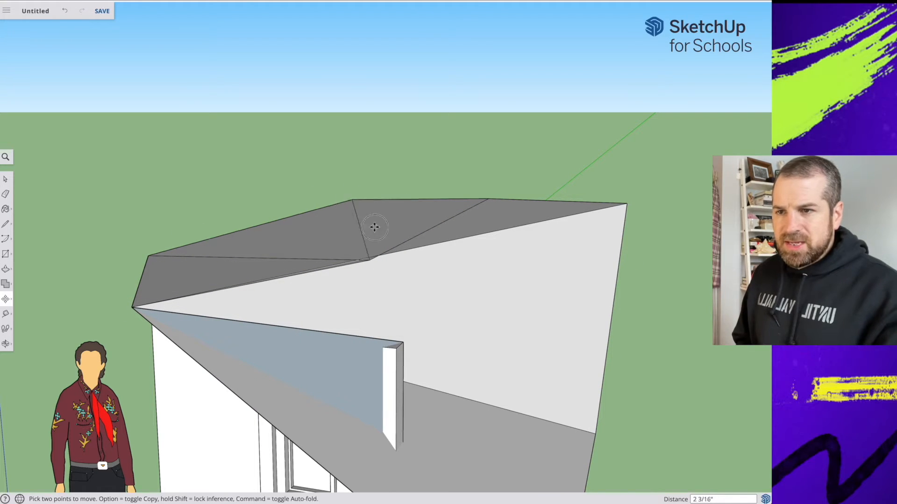
pyautogui.scroll(-10, 416, 360)
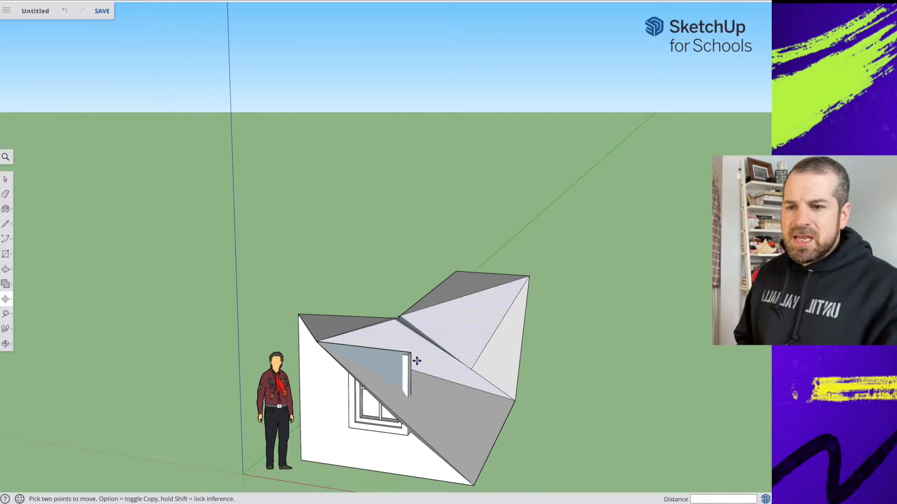
# Undo the free moves of the top face's centre line and corners.
pyautogui.moveTo(415, 360); pyautogui.dragTo(398, 327, button='middle')
pyautogui.press('m')
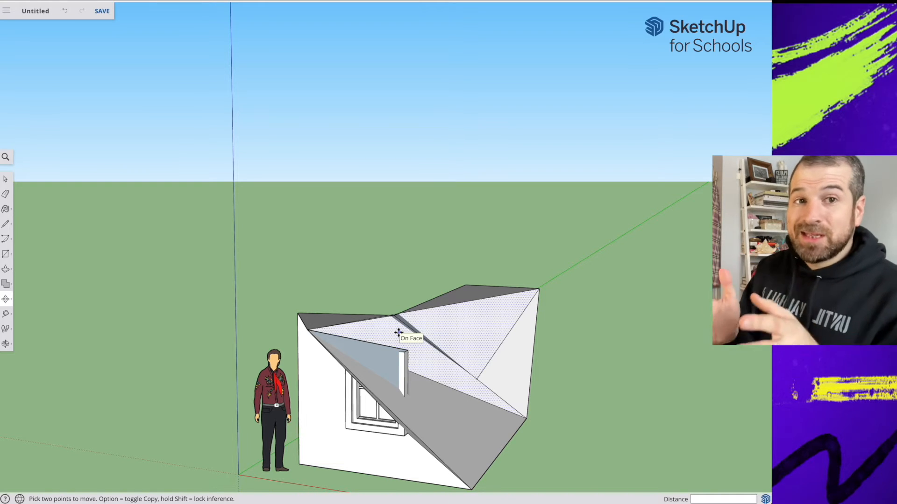
pyautogui.press('super+z')
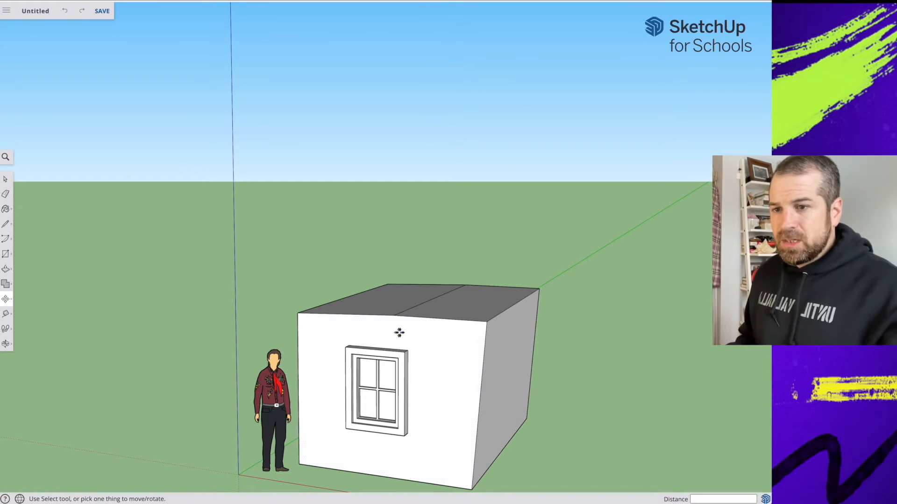
pyautogui.press('super+z')
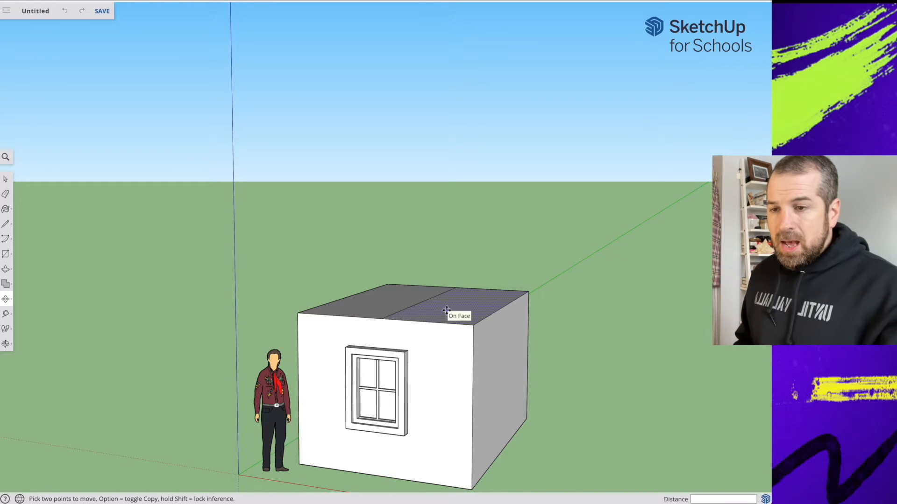
pyautogui.scroll(5, 446, 311)
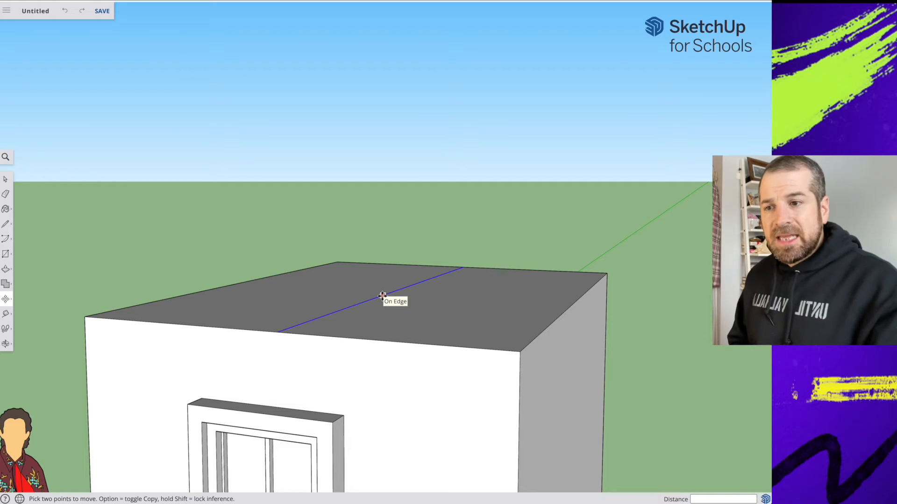
pyautogui.click(382, 296)
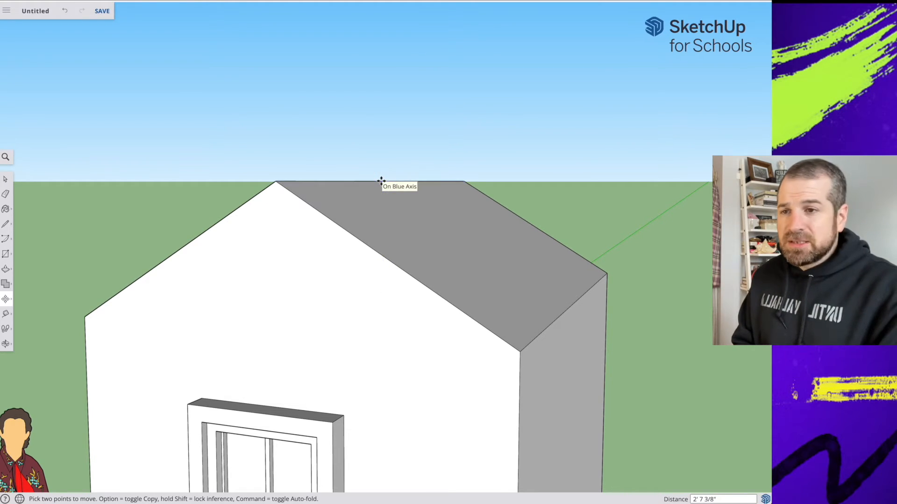
pyautogui.press('Escape')
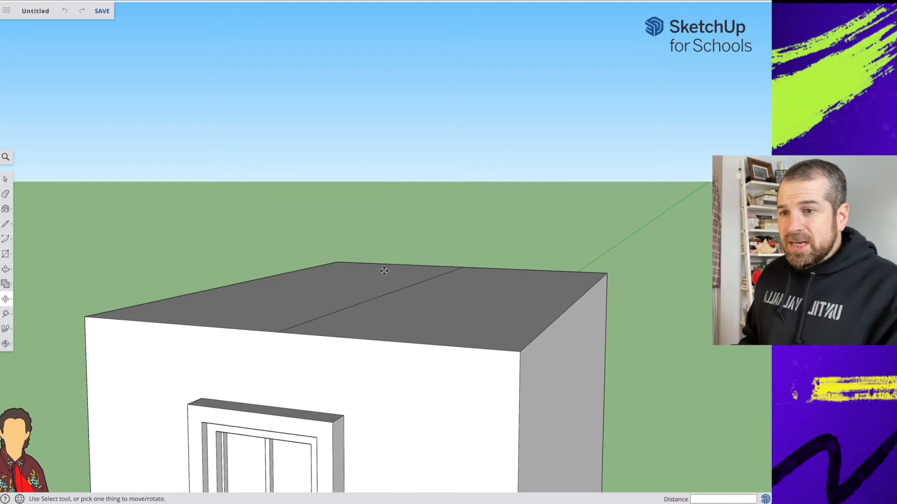
pyautogui.click(380, 297)
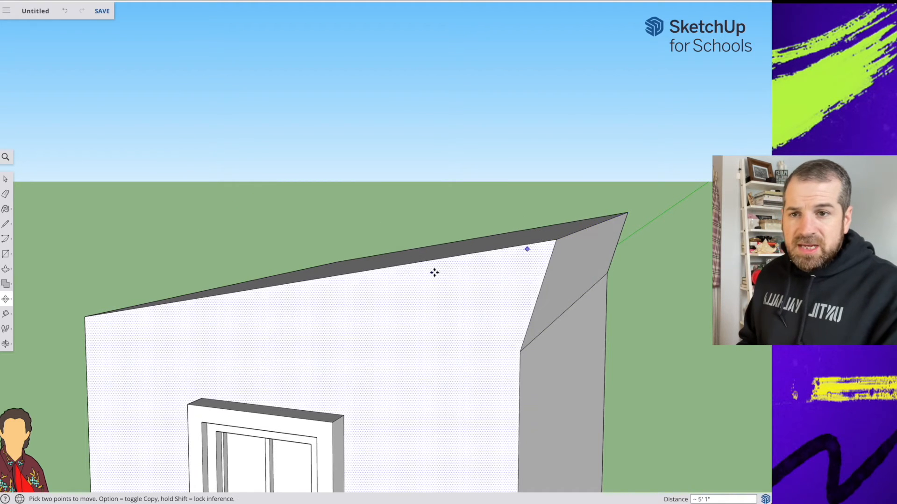
pyautogui.moveTo(406, 277); pyautogui.dragTo(538, 256, button='middle')
pyautogui.press('Escape')
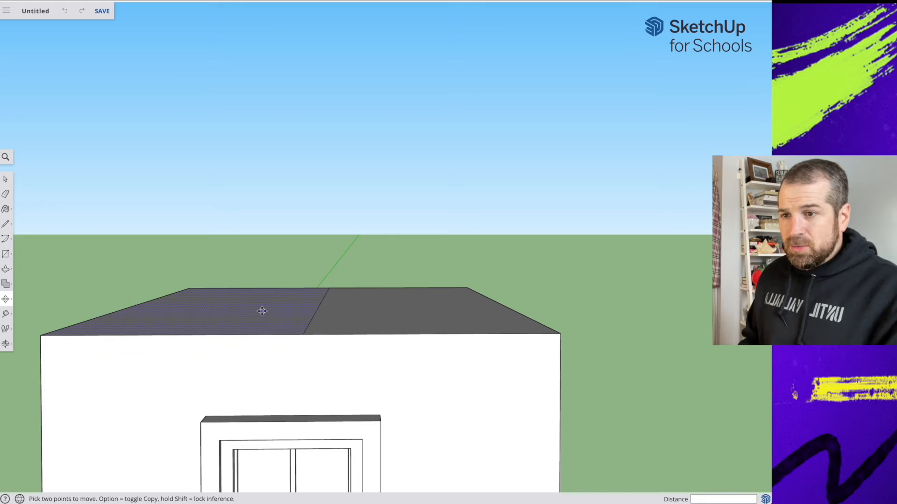
# Try to move the top centre line diagonally down past the side wall, and undo that move.
pyautogui.click(311, 318)
pyautogui.click(27, 408)
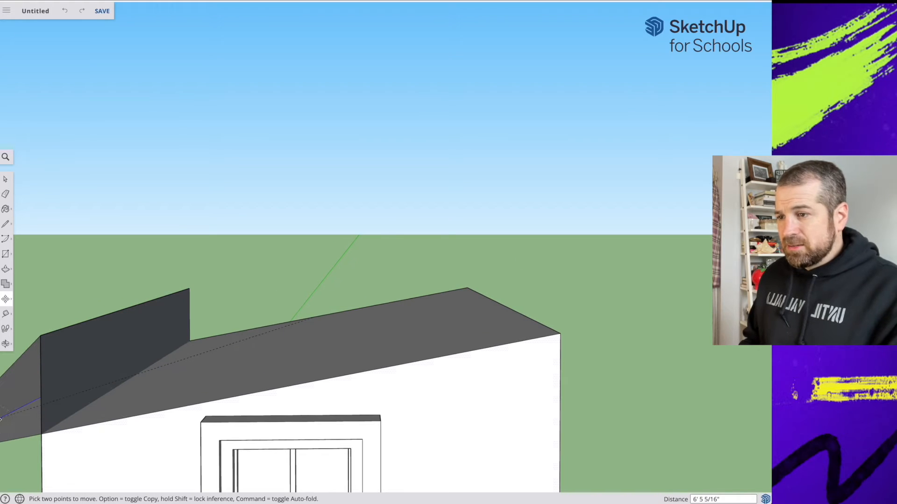
pyautogui.scroll(-5, 107, 411)
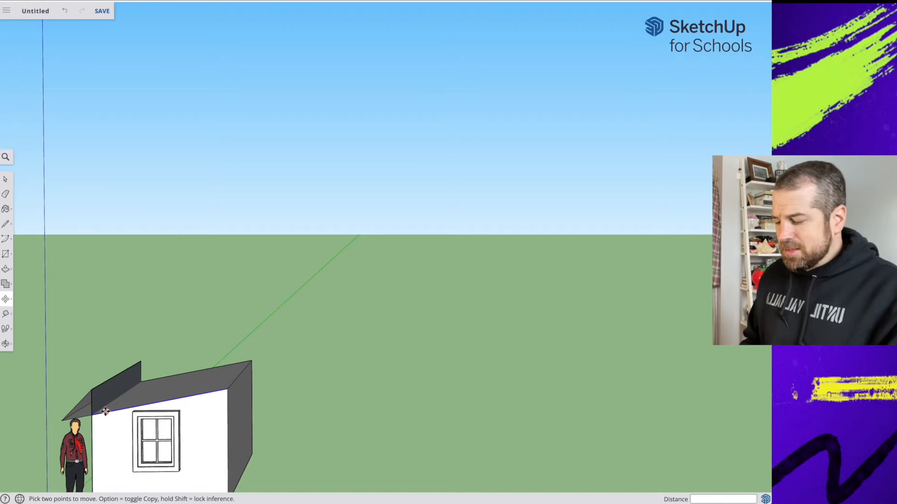
pyautogui.hotkey('ctrl', 'z')
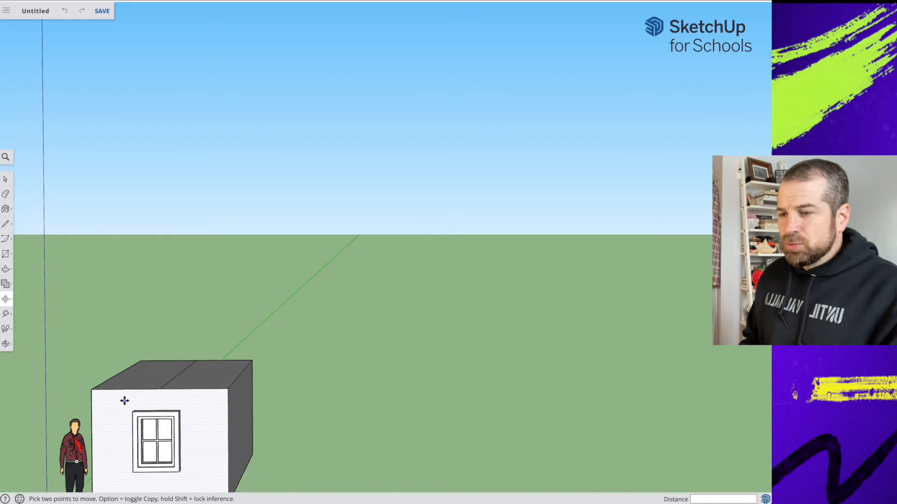
# Move the top face's centre line straight up along the blue axis by about 2' 7 3/8" to form a gable roof.
pyautogui.scroll(4, 125, 400)
pyautogui.press('o')
pyautogui.moveTo(240, 344); pyautogui.dragTo(219, 348)
pyautogui.press('m')
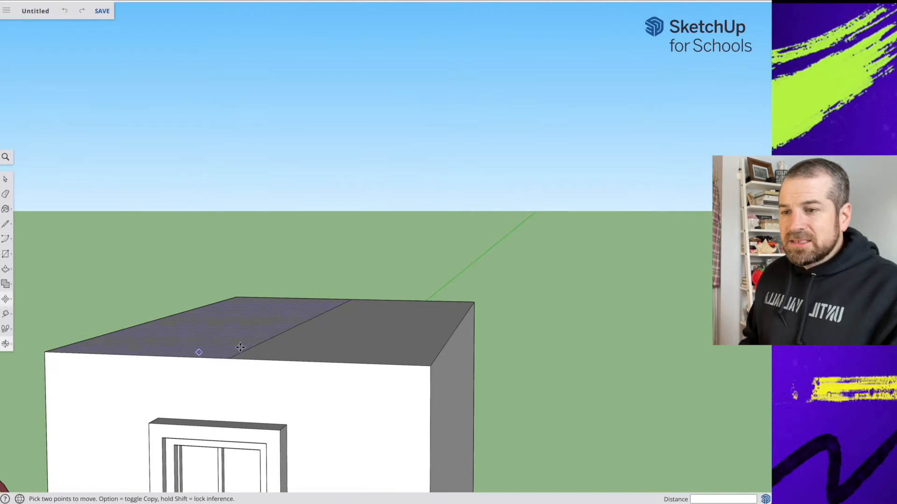
pyautogui.click(288, 331)
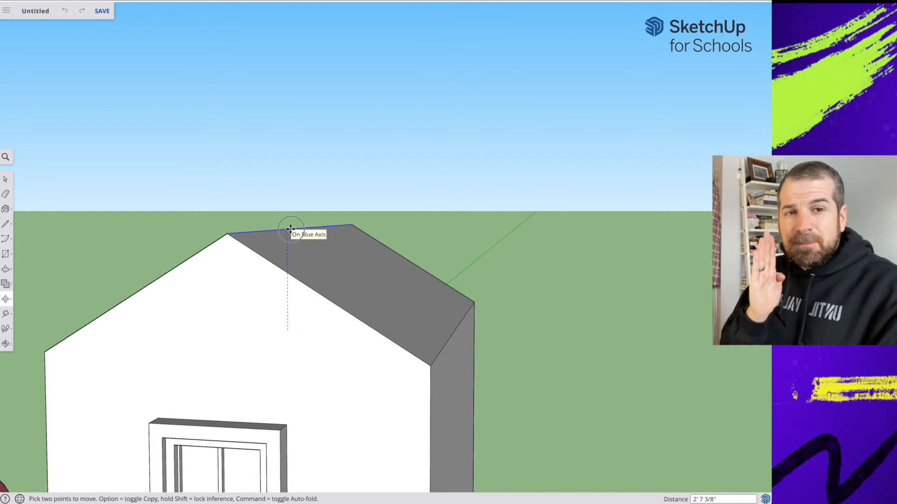
pyautogui.moveTo(290, 230); pyautogui.dragTo(291, 230)
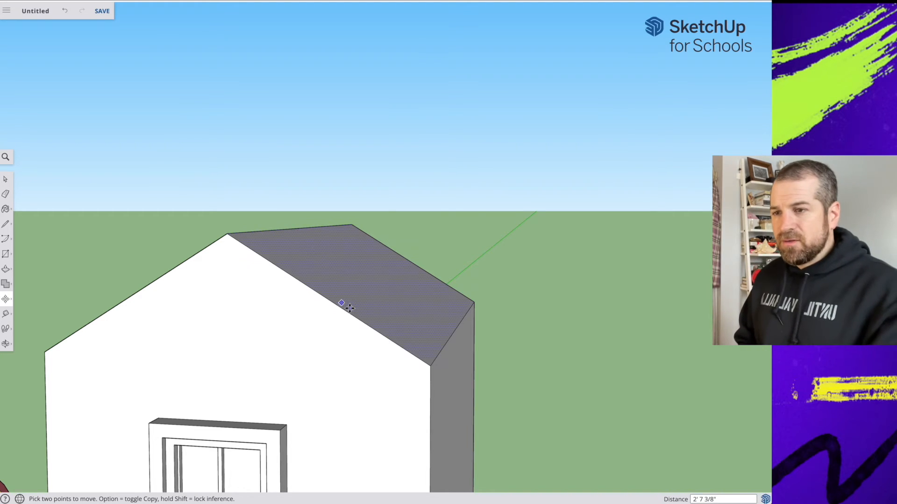
# Examine the window on the front gable wall straight on and close up.
pyautogui.scroll(-5, 339, 358)
pyautogui.press('o')
pyautogui.moveTo(341, 352); pyautogui.dragTo(331, 322)
pyautogui.press('m')
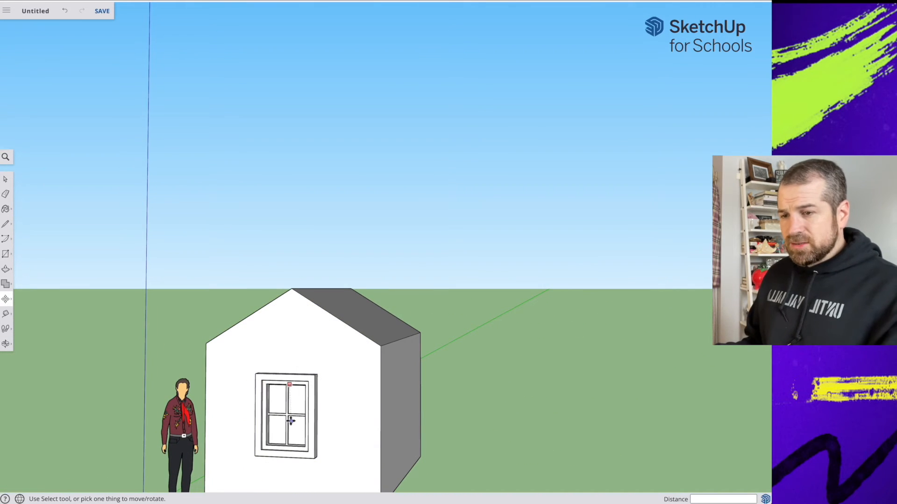
pyautogui.scroll(1, 293, 442)
pyautogui.scroll(4, 293, 442)
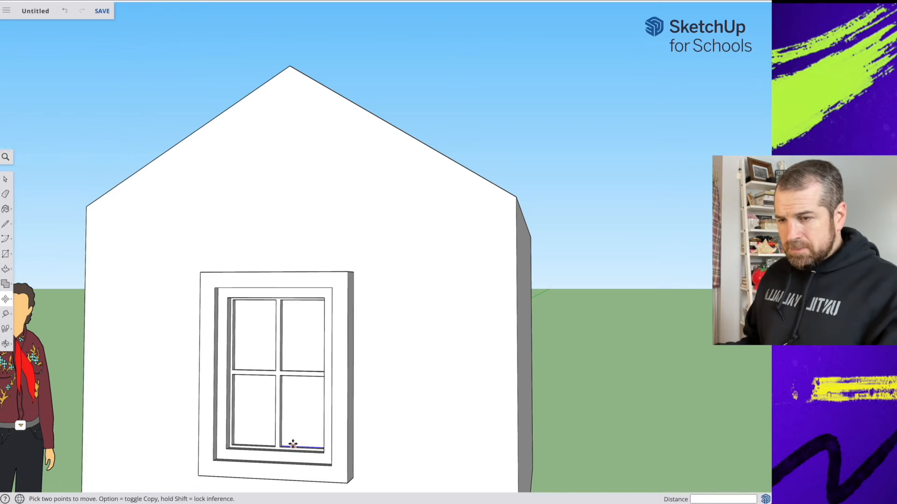
pyautogui.click(6, 343)
pyautogui.click(37, 326)
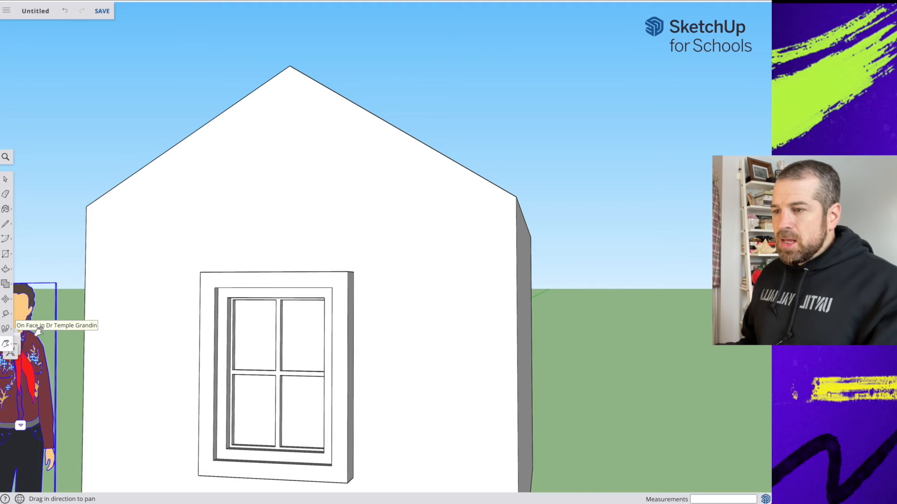
pyautogui.moveTo(208, 348); pyautogui.dragTo(280, 273)
pyautogui.press('o')
pyautogui.moveTo(432, 286); pyautogui.dragTo(519, 297)
pyautogui.press('h')
pyautogui.scroll(2, 370, 305)
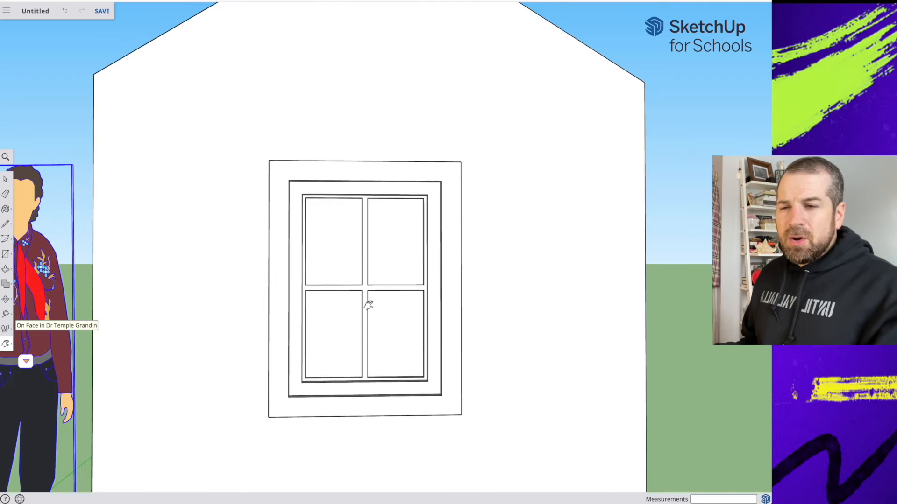
pyautogui.scroll(1, 368, 305)
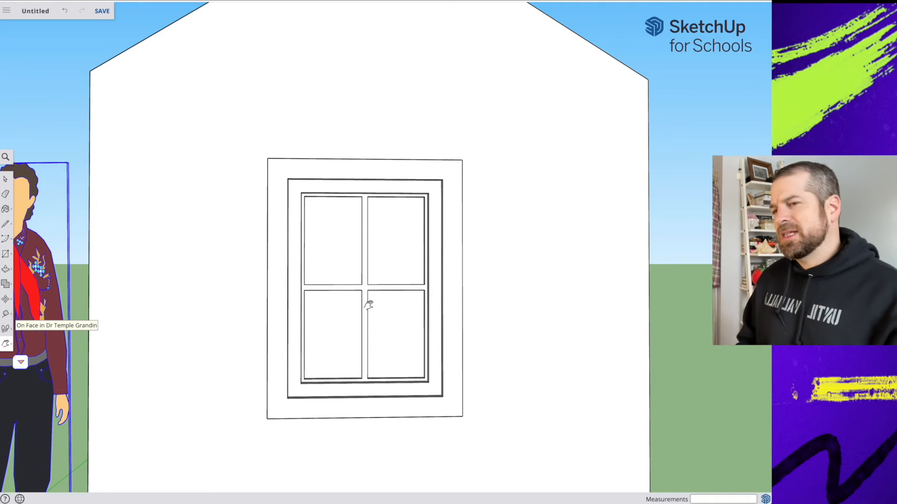
pyautogui.scroll(2, 343, 306)
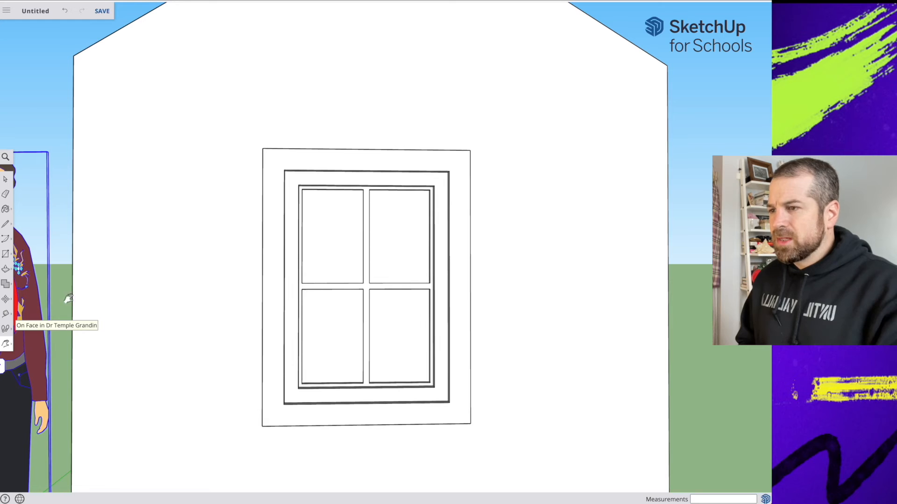
# Move the left and top inner front edges of the raised window frame outward about 3 1/2" each, onto its outer edges, to bevel those sides.
pyautogui.click(6, 299)
pyautogui.moveTo(390, 356); pyautogui.dragTo(326, 357, button='middle')
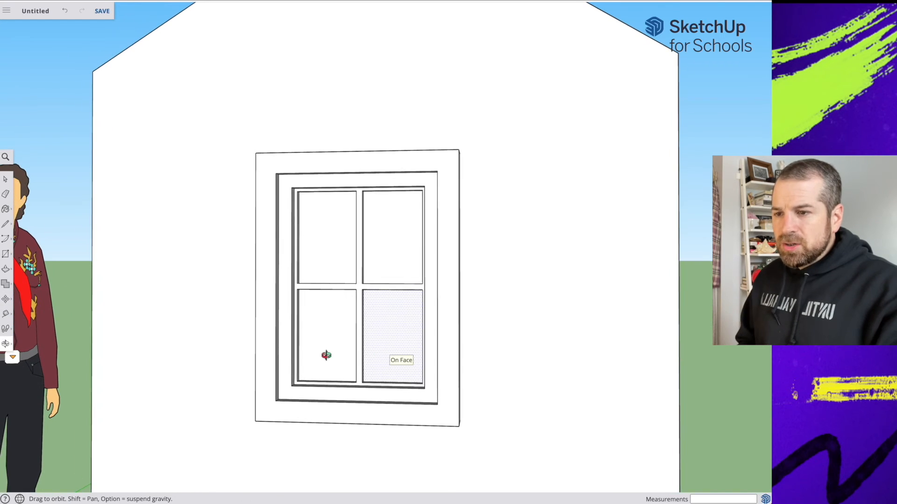
pyautogui.click(273, 344)
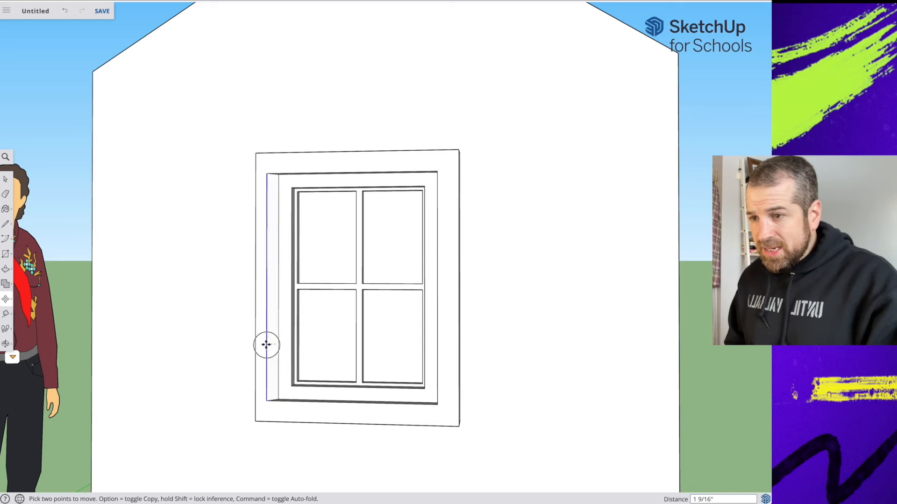
pyautogui.click(265, 344)
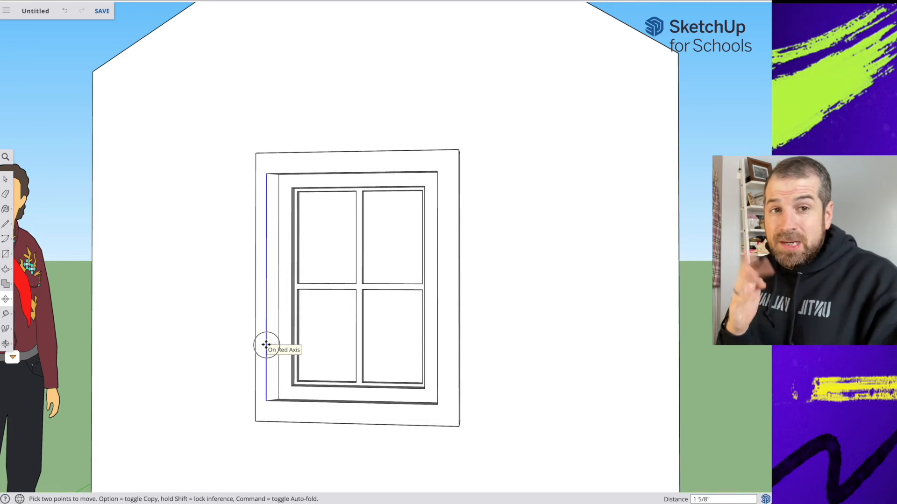
pyautogui.click(264, 344)
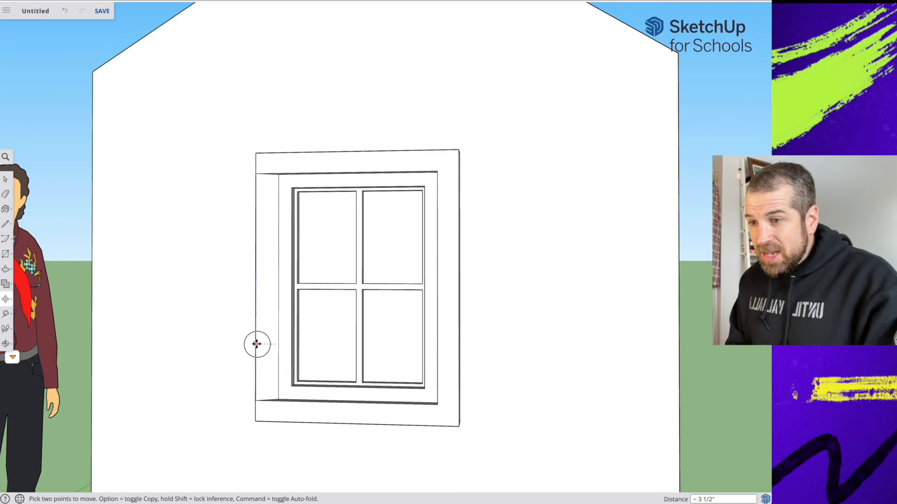
pyautogui.click(256, 344)
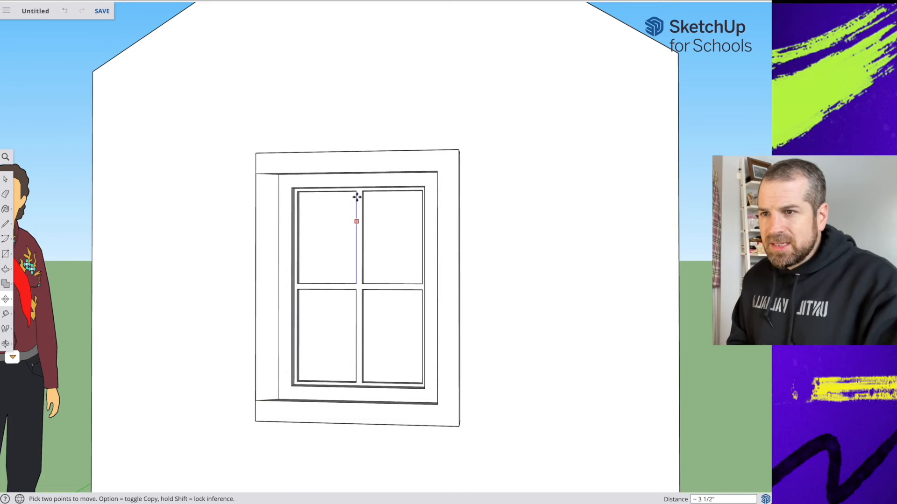
pyautogui.click(355, 172)
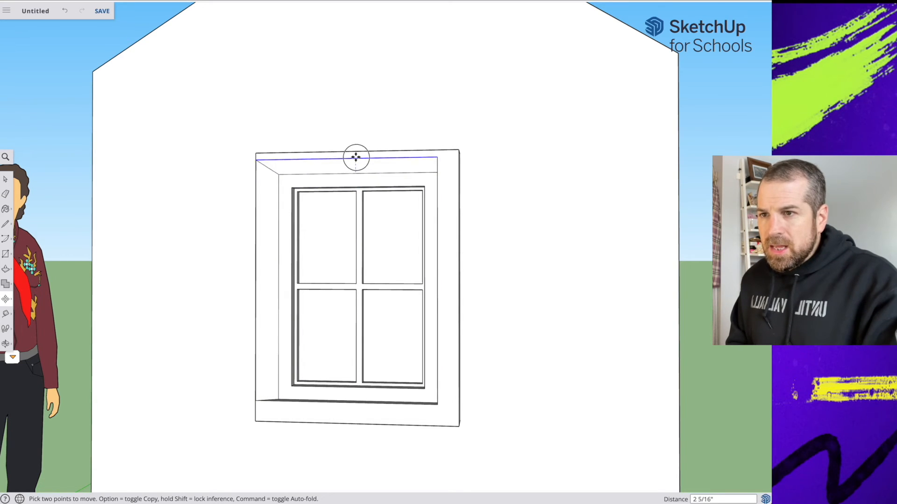
pyautogui.click(355, 153)
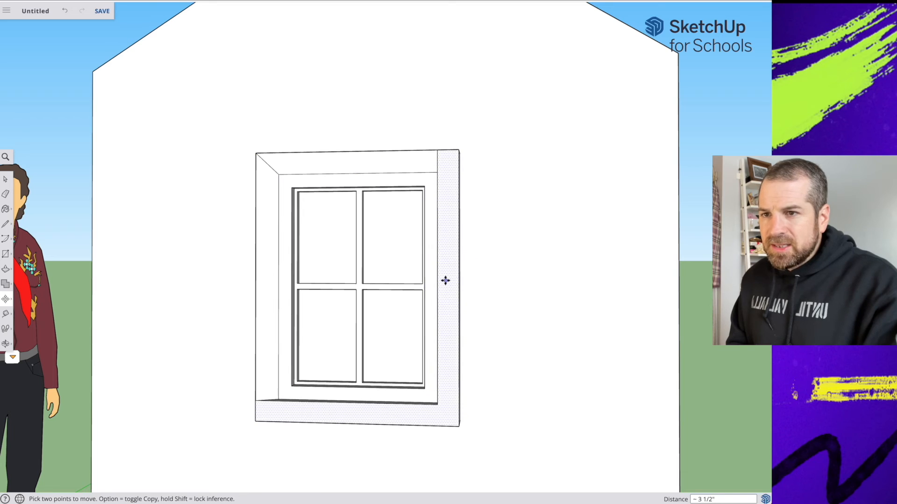
# Bevel the window frame's right and bottom sides by moving their inner front edges onto the outer edges, the right one by about 3 1/2".
pyautogui.press('o')
pyautogui.moveTo(446, 280); pyautogui.dragTo(530, 310)
pyautogui.press('m')
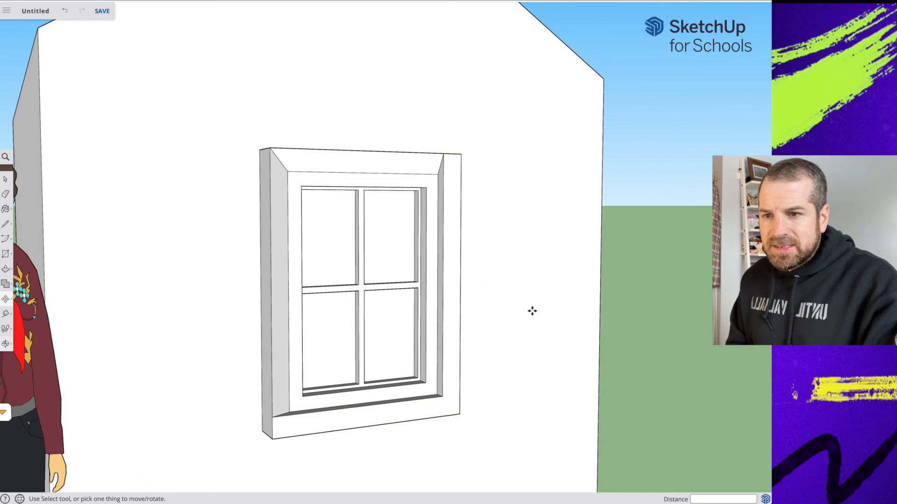
pyautogui.click(444, 325)
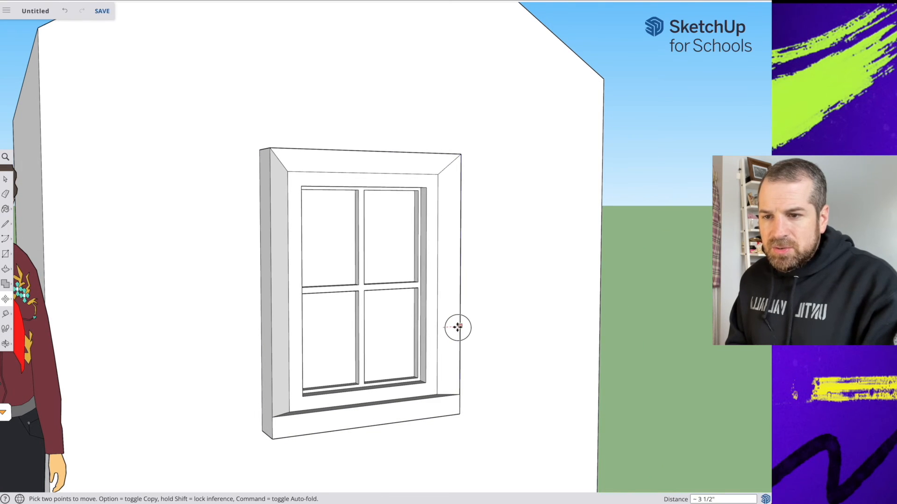
pyautogui.click(459, 326)
pyautogui.click(382, 405)
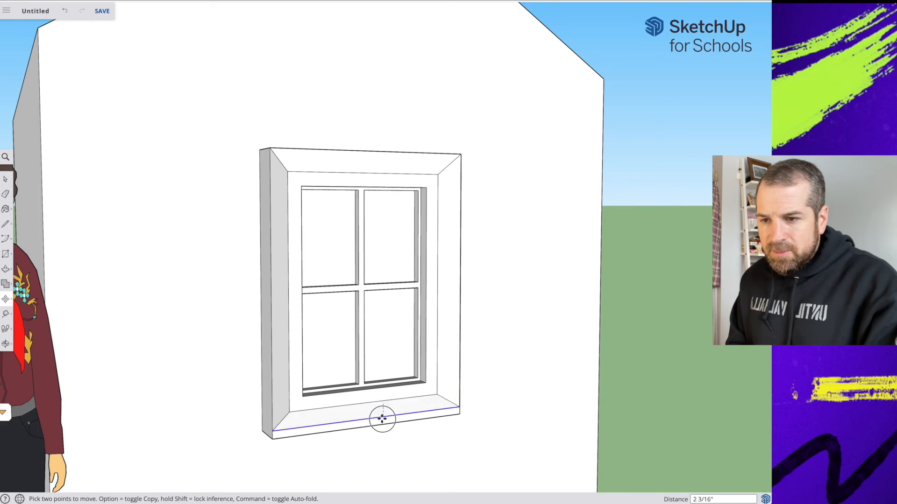
pyautogui.click(382, 424)
# Examine the bevelled window frame on the front gable wall close up and from an angle.
pyautogui.scroll(3, 453, 273)
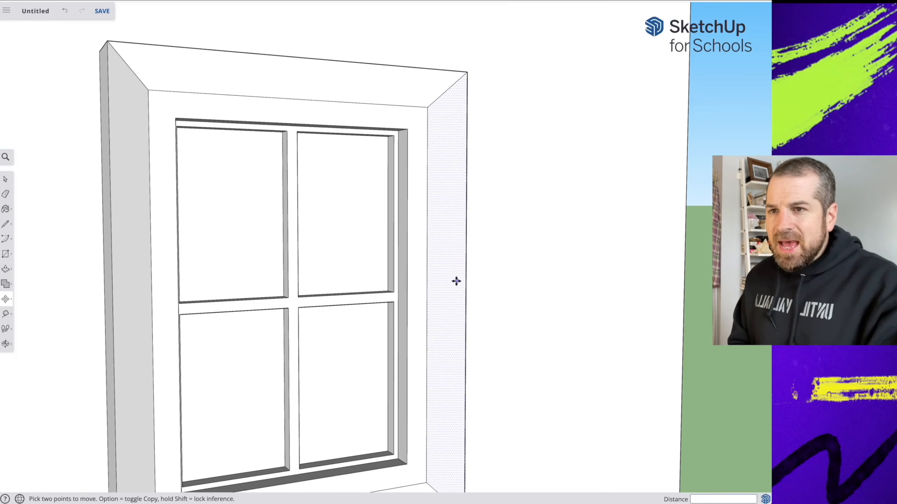
pyautogui.moveTo(456, 280); pyautogui.dragTo(497, 317, button='middle')
pyautogui.scroll(-5, 198, 291)
pyautogui.press('m')
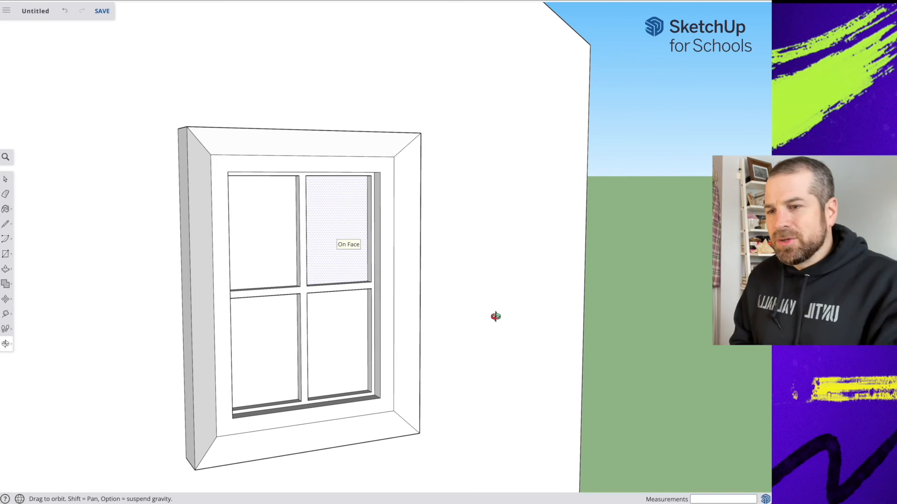
pyautogui.moveTo(495, 314); pyautogui.dragTo(453, 322)
pyautogui.press('m')
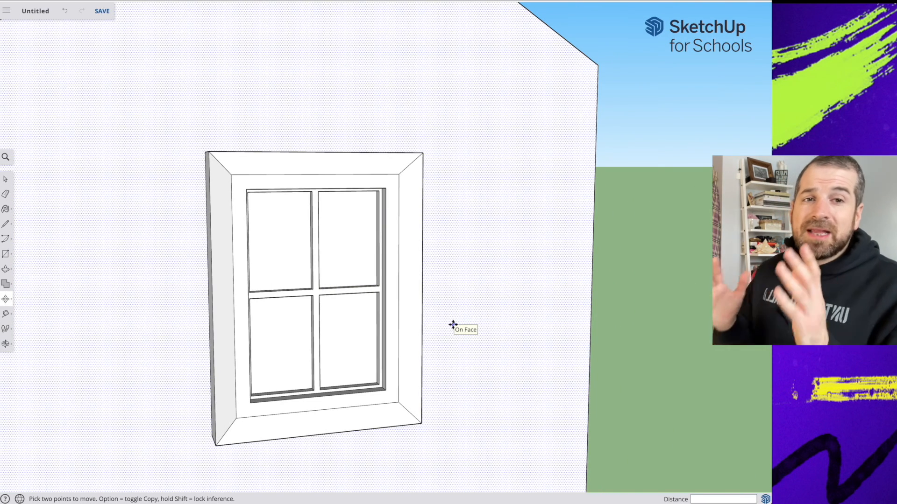